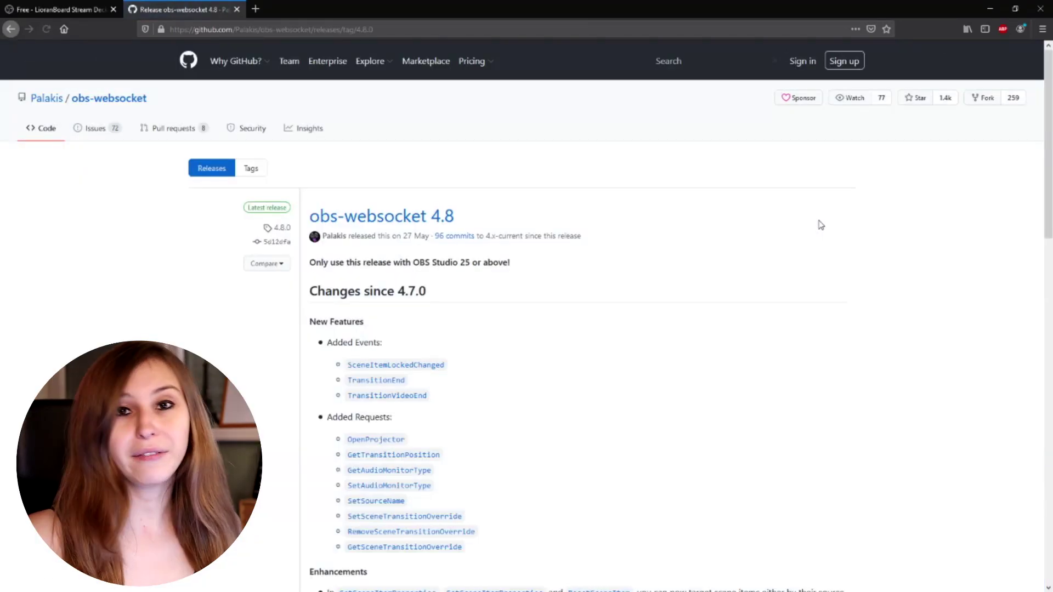
# Scroll the obs-websocket 4.8 release page down to the install instructions and the Windows installer asset
pyautogui.scroll(-10, 817, 223)
pyautogui.scroll(-5, 802, 230)
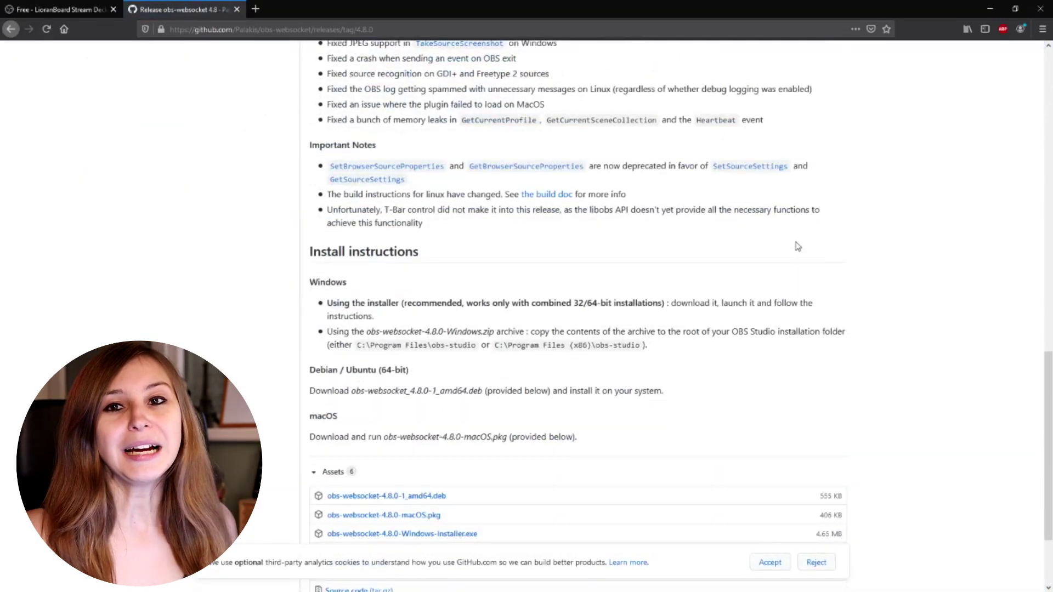
pyautogui.scroll(-2, 798, 245)
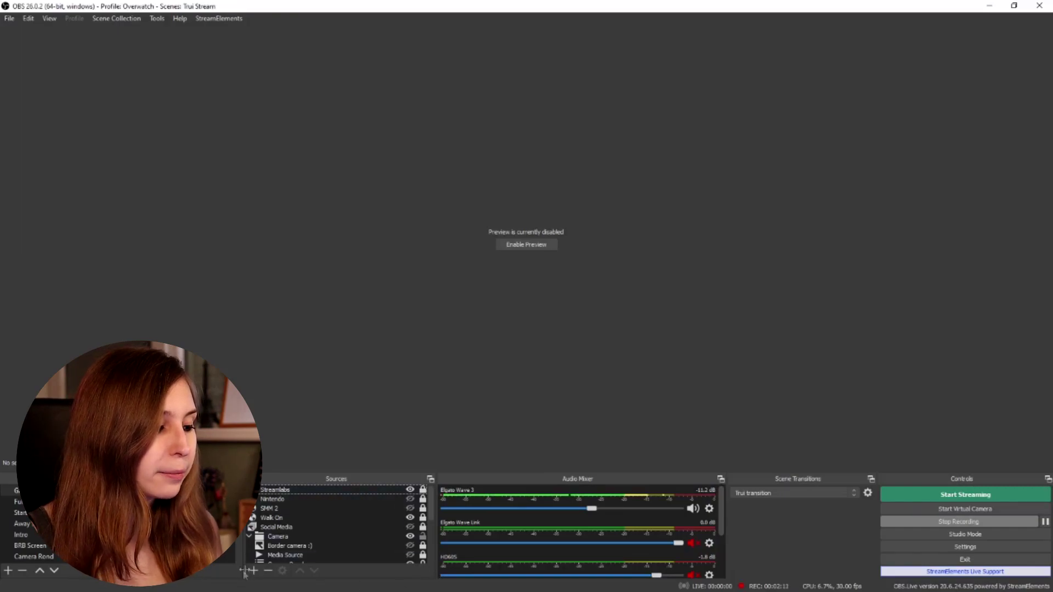
# Add a hidden Transmitter browser source that loads the local file tsl_transmitter.html
pyautogui.click(249, 571)
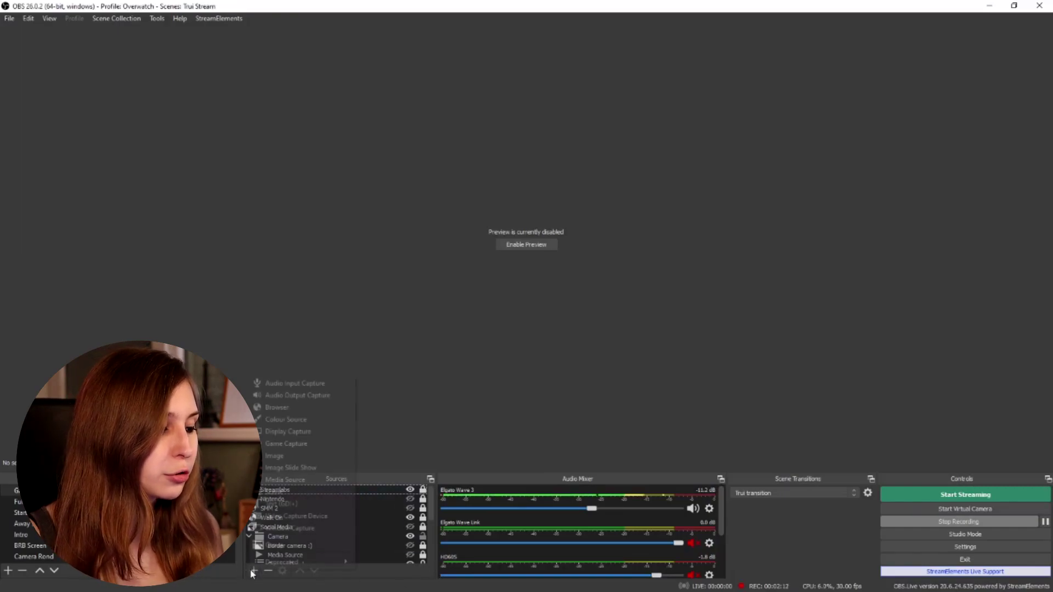
pyautogui.click(316, 409)
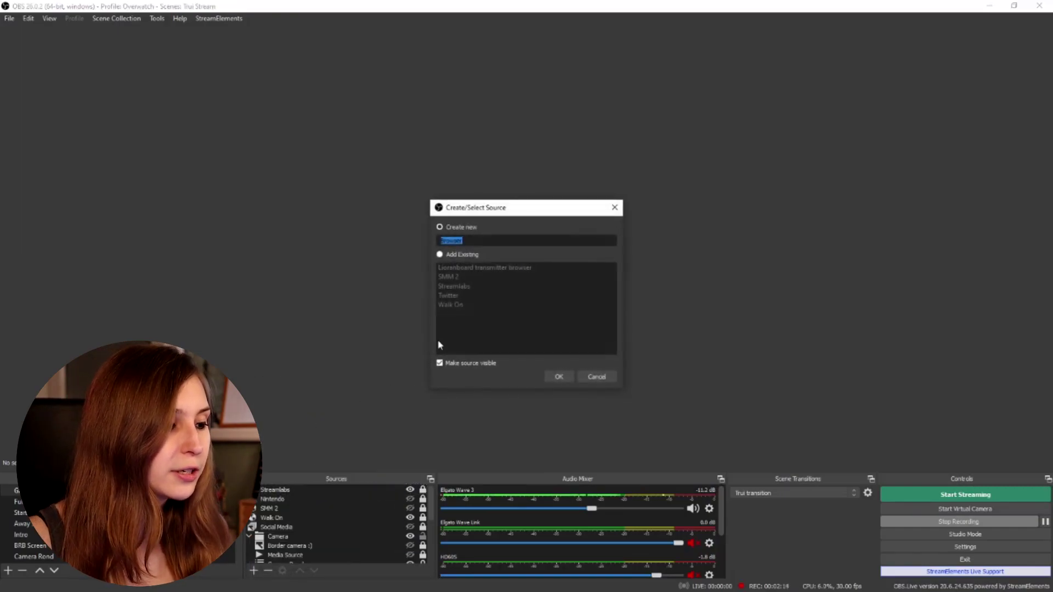
pyautogui.write('Trai')
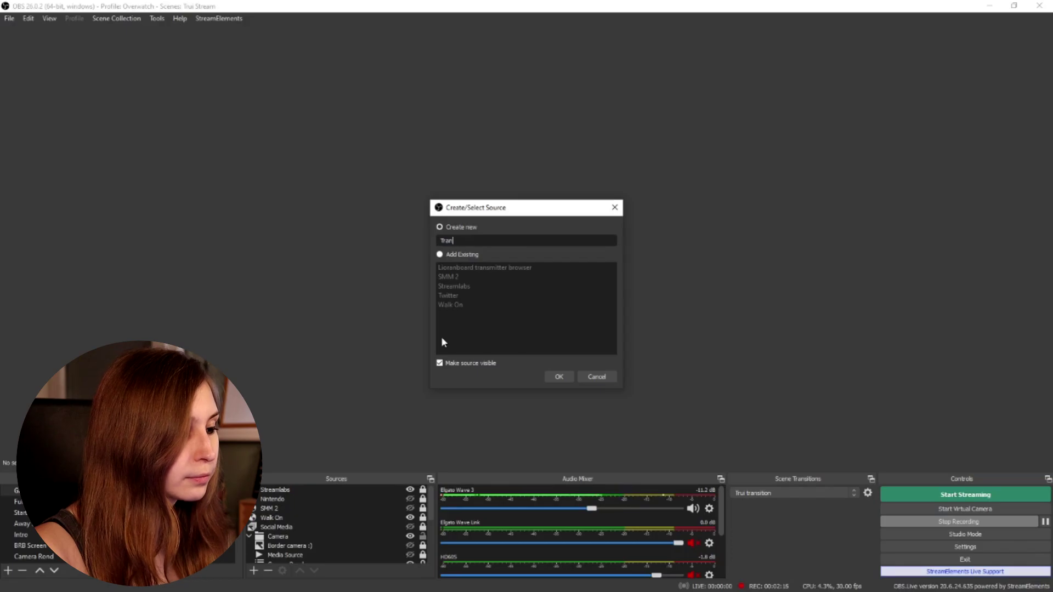
pyautogui.write('smitter')
pyautogui.press('Return')
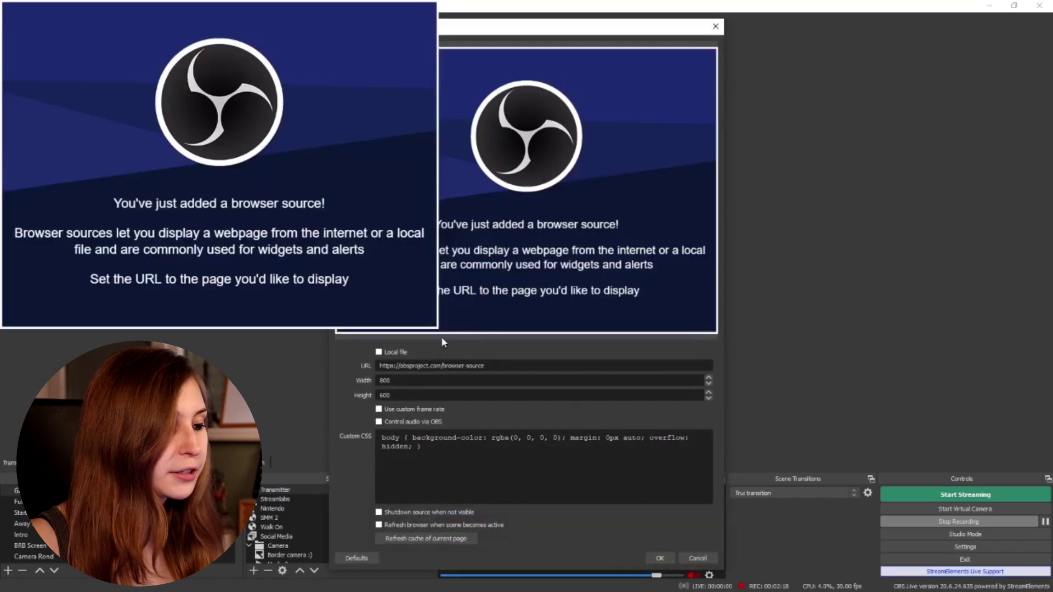
pyautogui.click(378, 388)
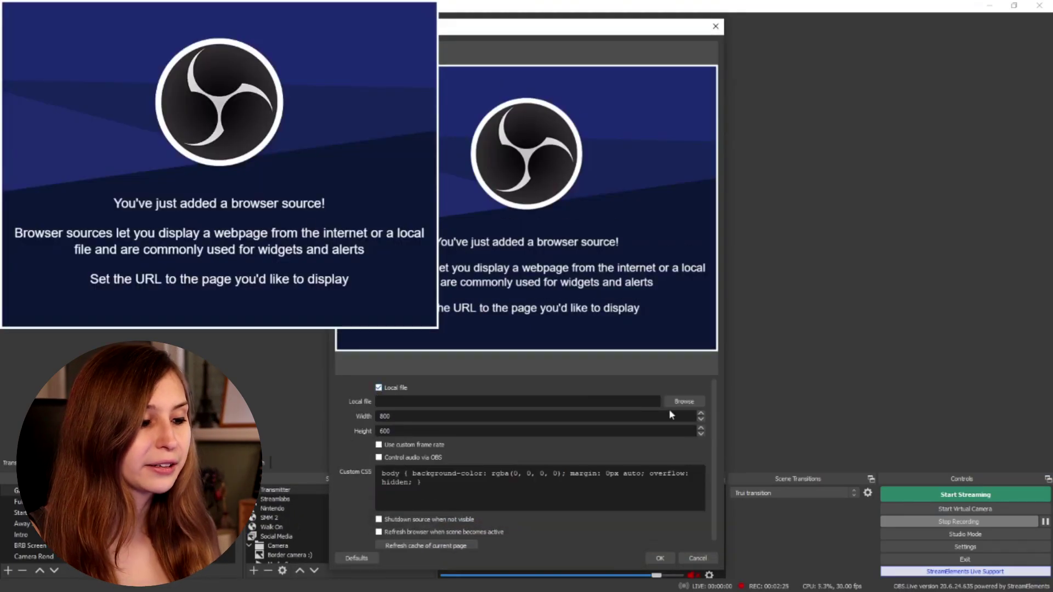
pyautogui.click(683, 405)
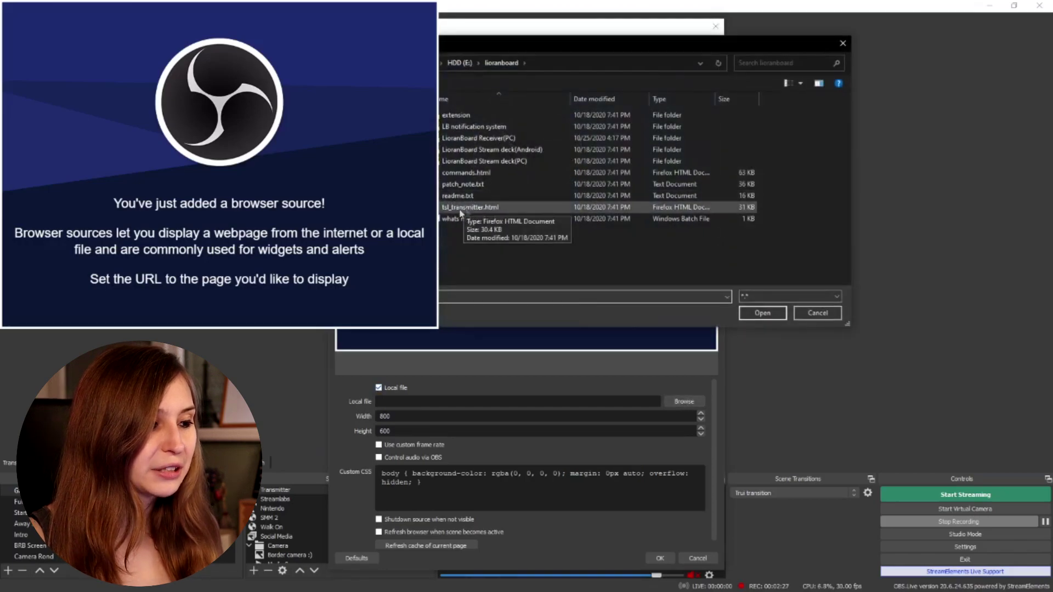
pyautogui.doubleClick(479, 207)
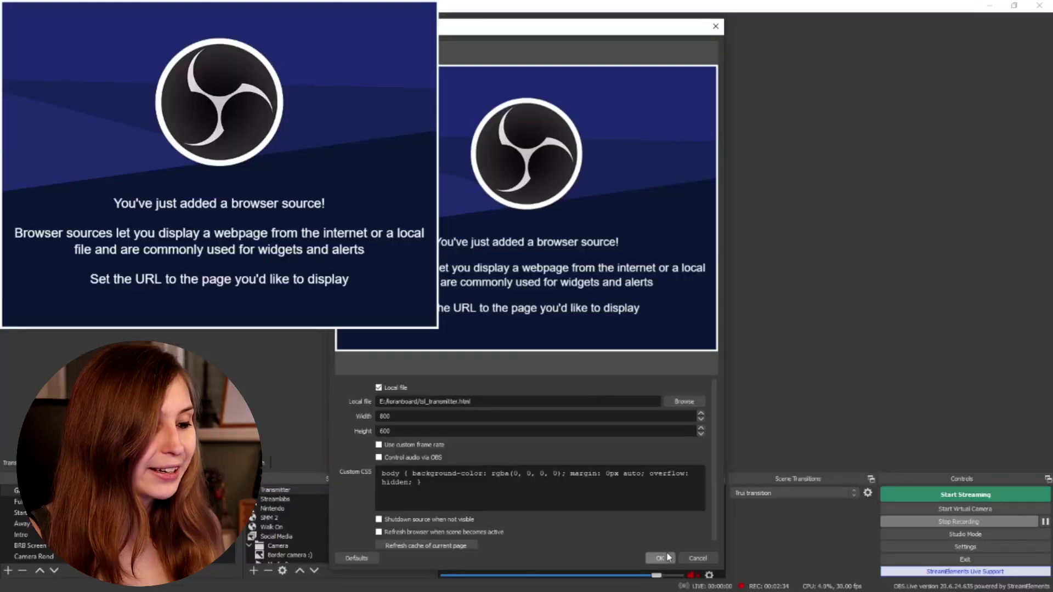
pyautogui.click(668, 557)
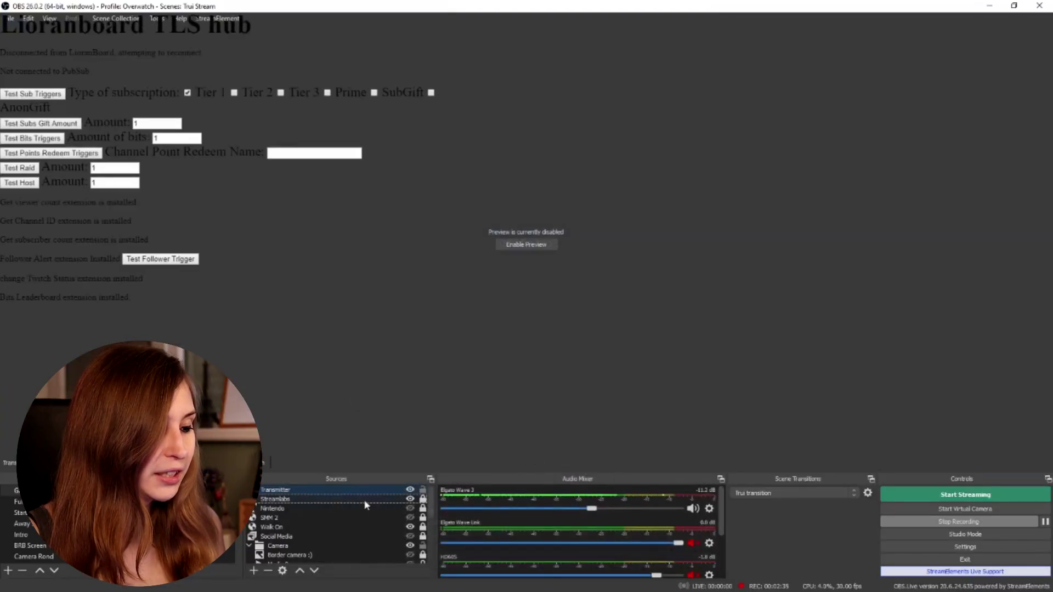
pyautogui.click(410, 493)
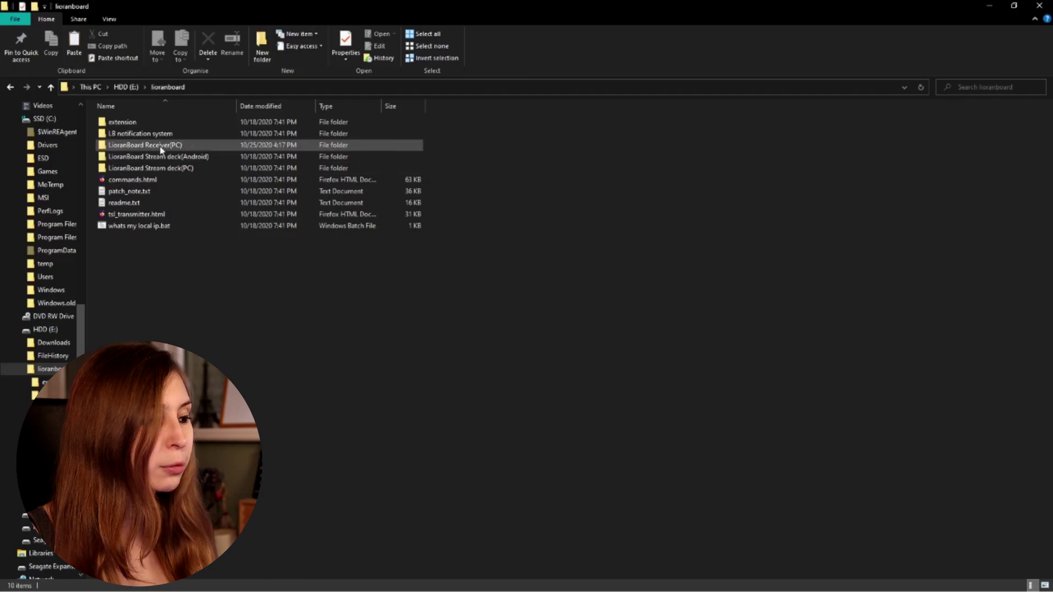
# Run LioranBoard Receiver.exe from the LioranBoard Receiver(PC) folder, allowing it past the security warning
pyautogui.doubleClick(161, 146)
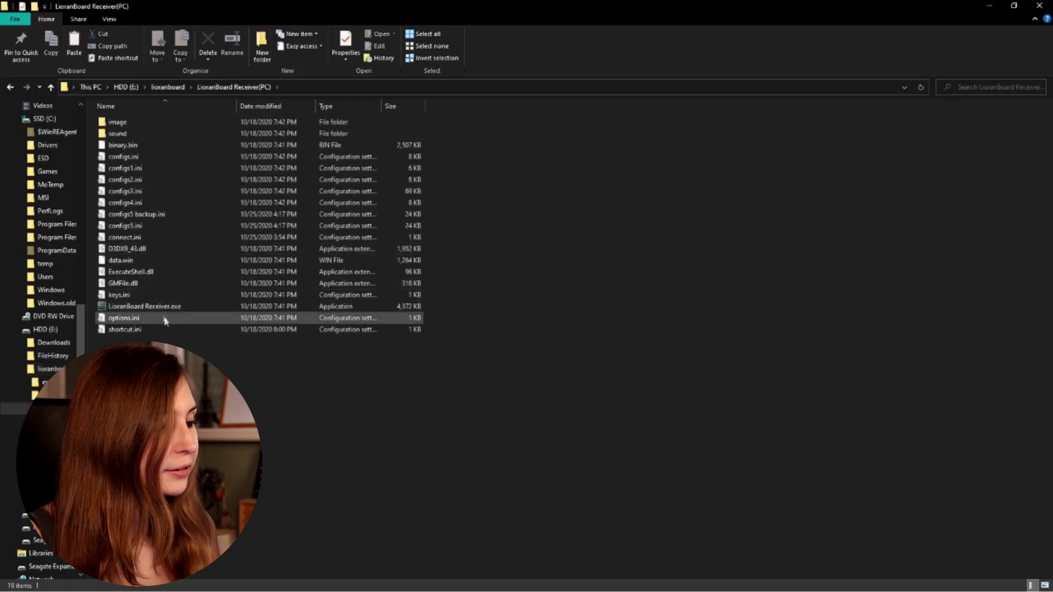
pyautogui.doubleClick(171, 307)
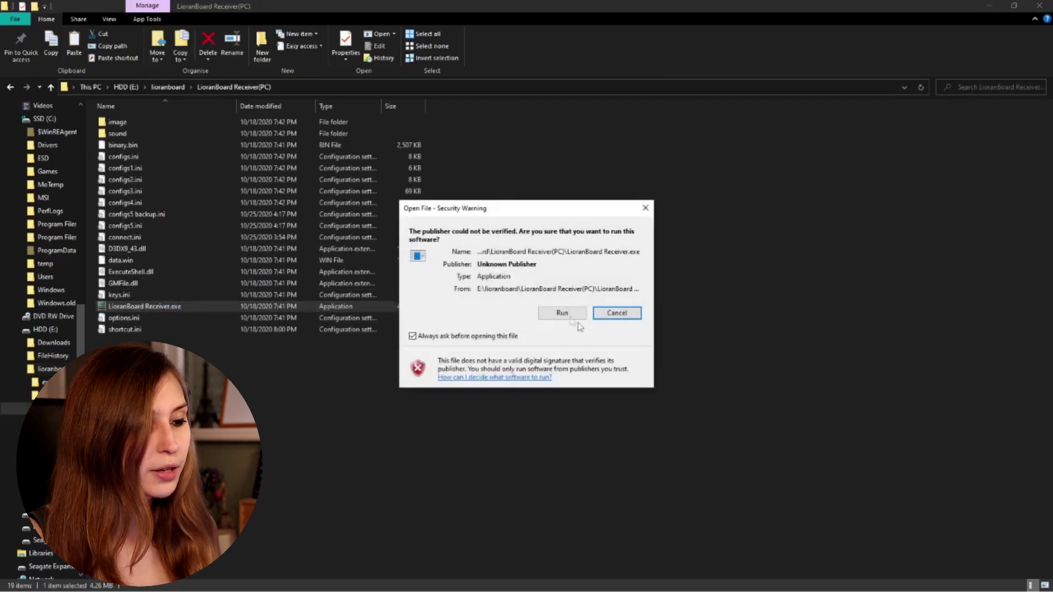
pyautogui.click(564, 314)
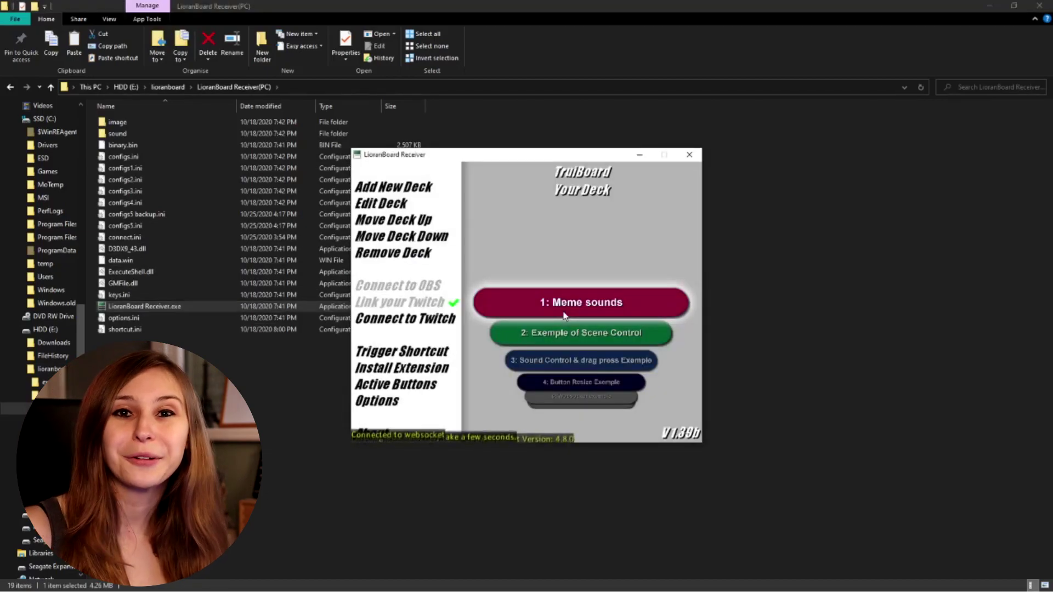
# Match the receiver's OBSWebsocket port 4444 to OBS's WebSockets server settings and accept the options
pyautogui.click(384, 401)
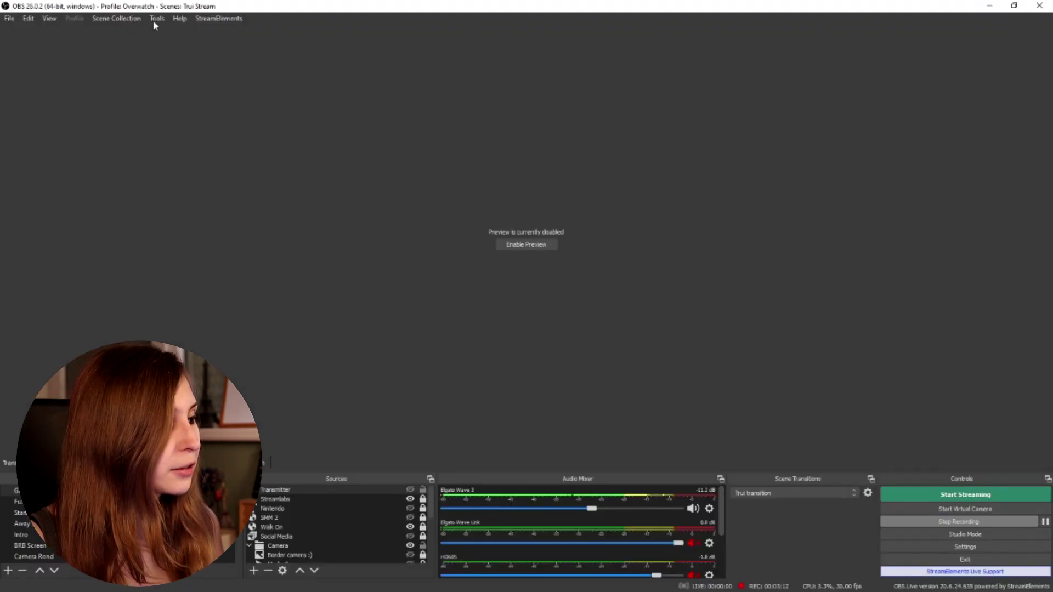
pyautogui.click(153, 20)
pyautogui.click(205, 116)
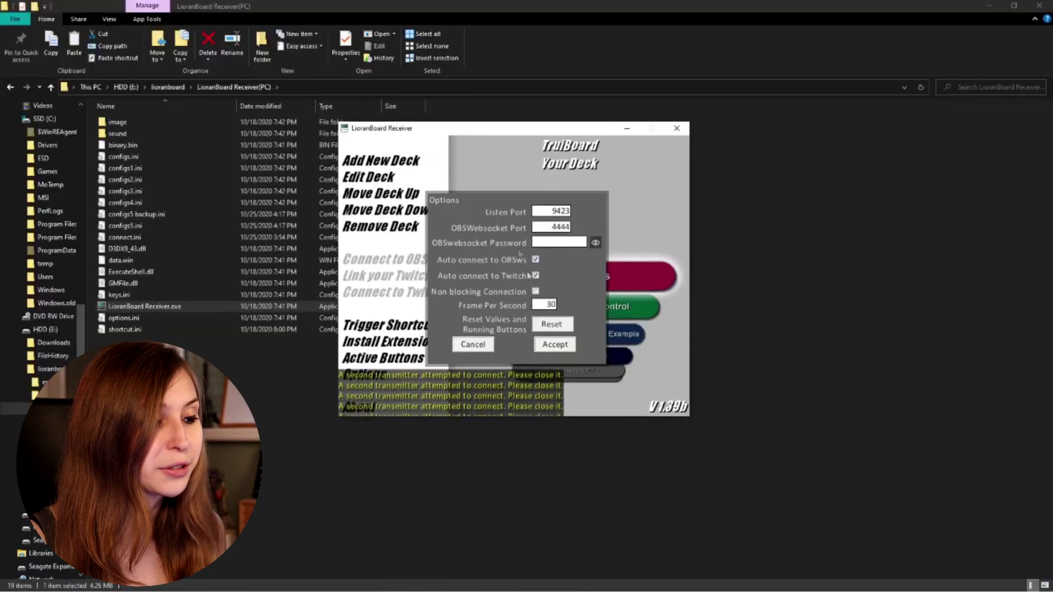
pyautogui.click(558, 348)
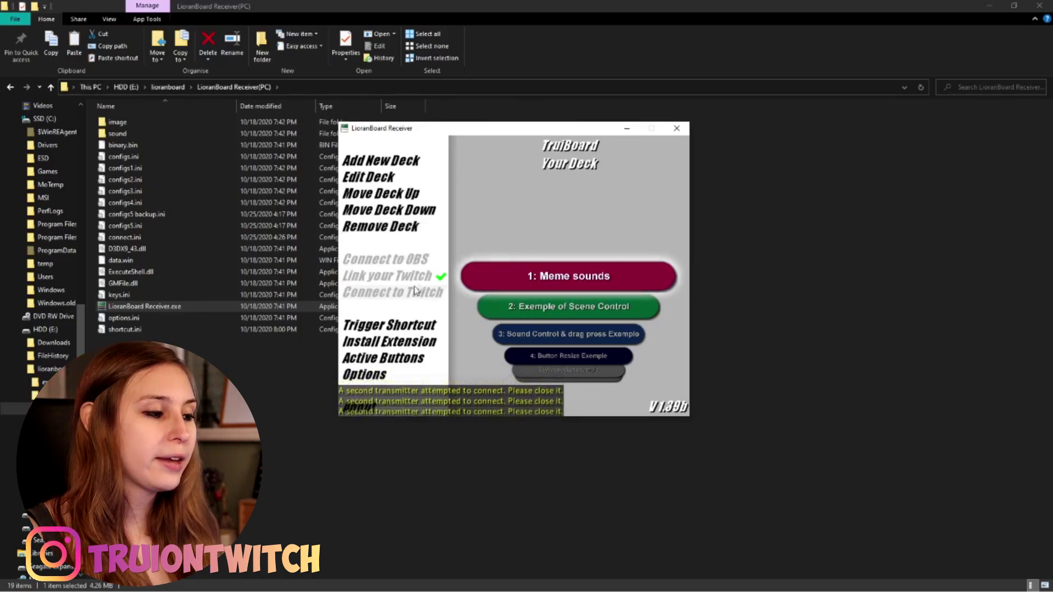
# Open the 6: Camera Switch deck for editing, then bring the OBS window back into place
pyautogui.scroll(-3, 579, 271)
pyautogui.scroll(-2, 578, 271)
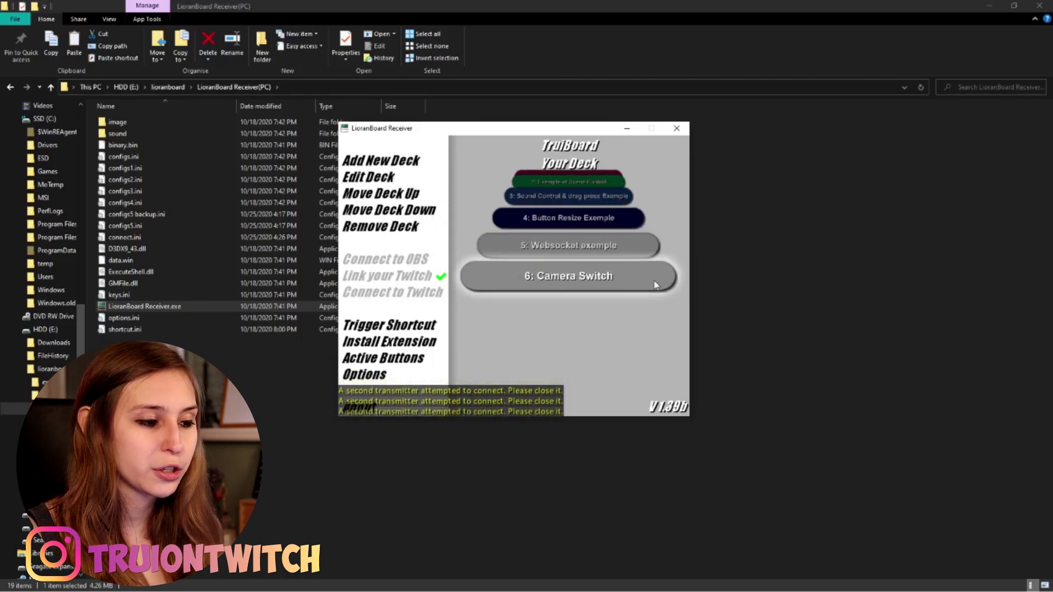
pyautogui.click(581, 277)
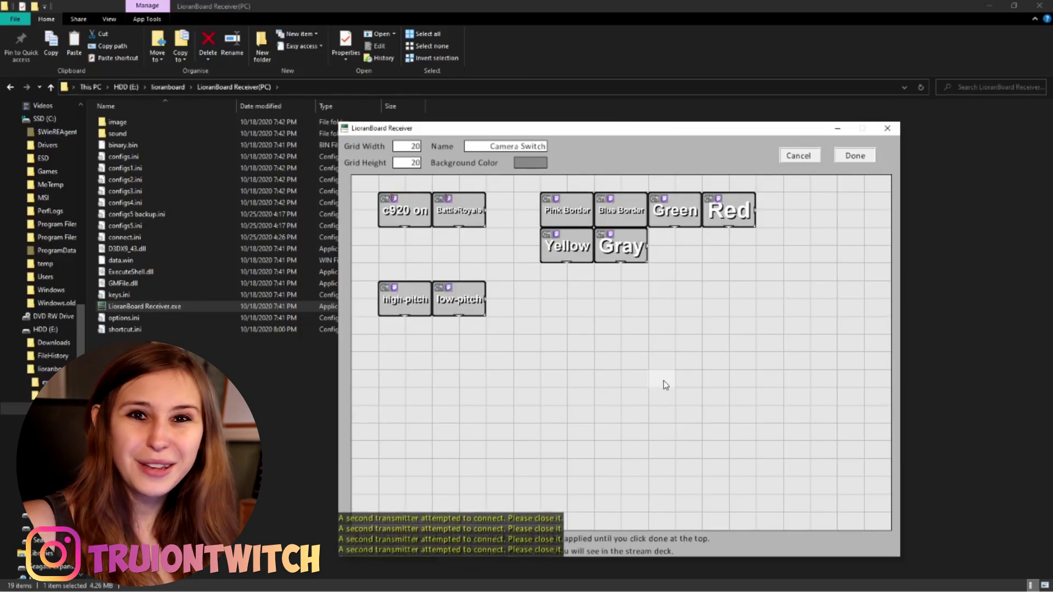
pyautogui.hotkey('alt', 'Tab')
pyautogui.moveTo(587, 83); pyautogui.dragTo(483, 5)
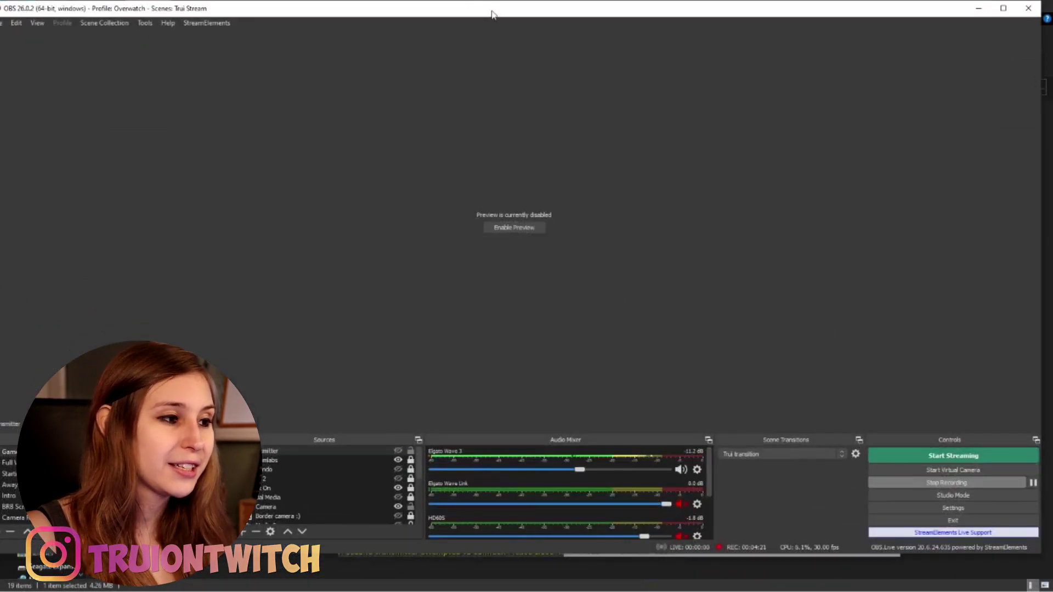
# Maximize OBS and add a new empty scene, Scene 8
pyautogui.doubleClick(508, 3)
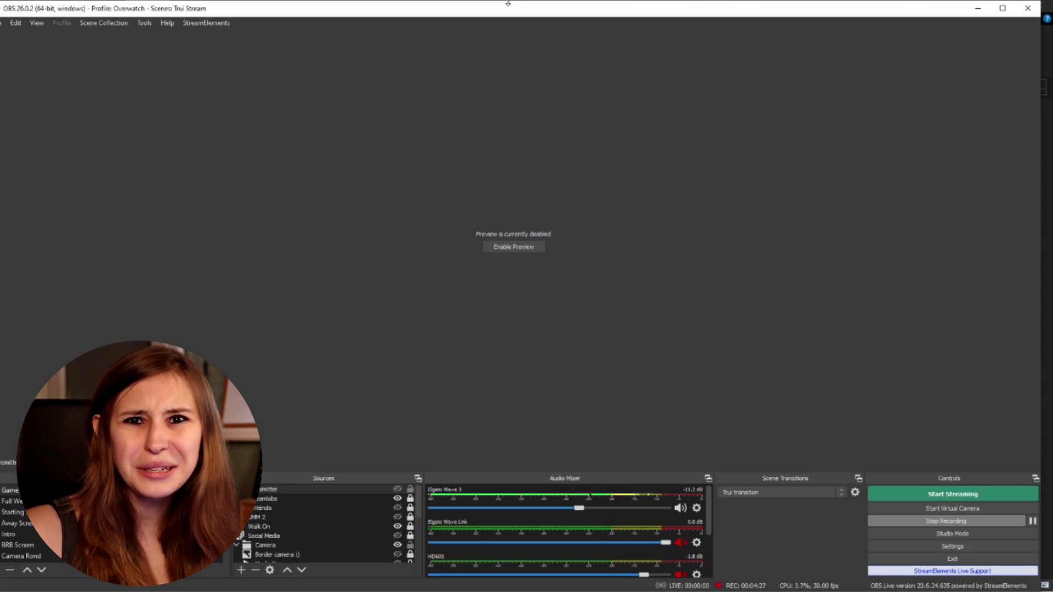
pyautogui.click(8, 570)
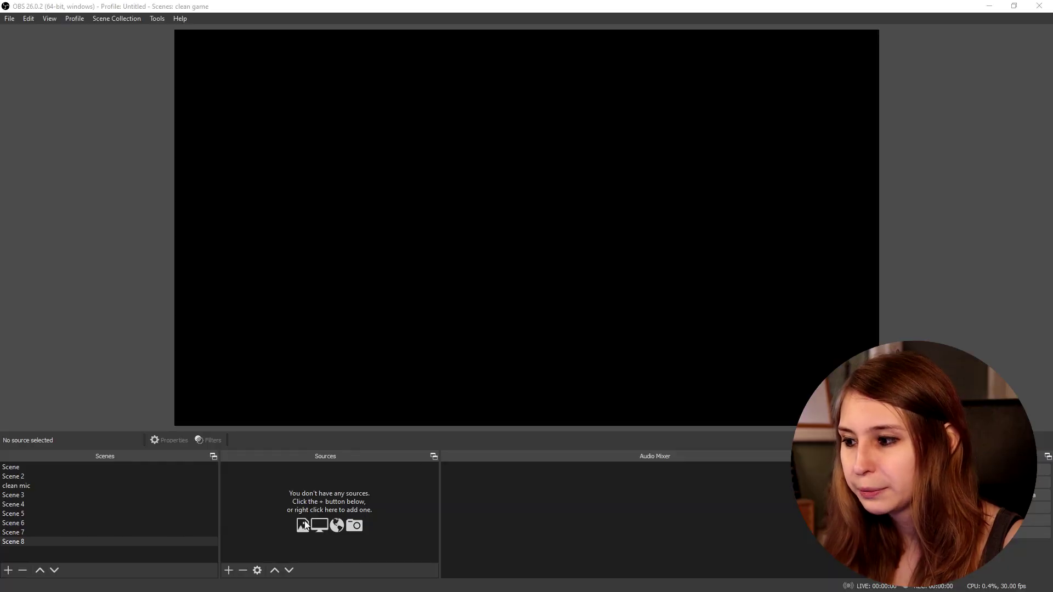
# Add a Knocking Door media source playing ES_Door Knock 18 from I:\Epidemic horror
pyautogui.click(229, 570)
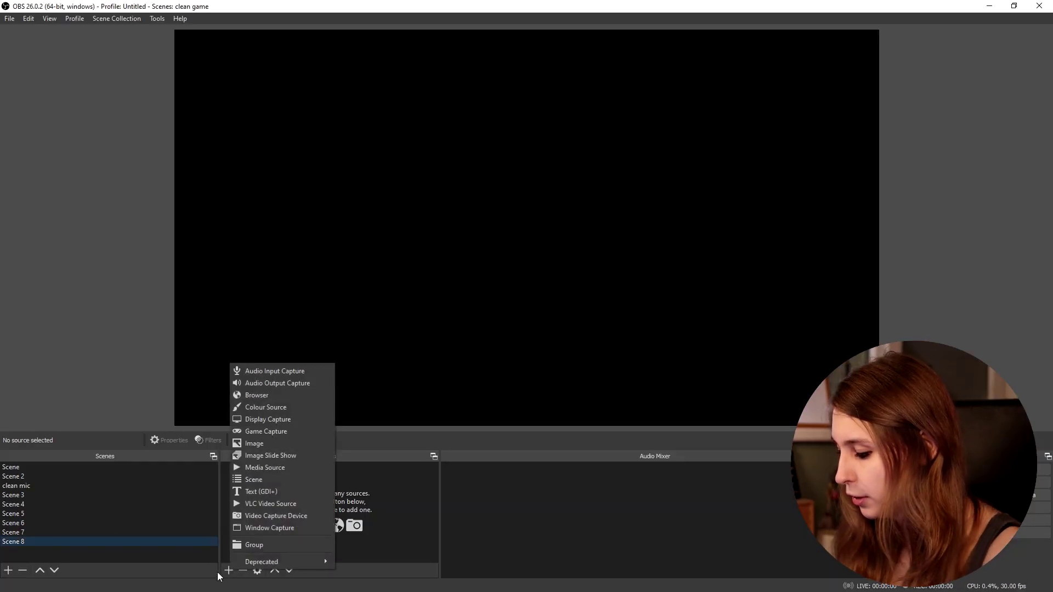
pyautogui.click(251, 467)
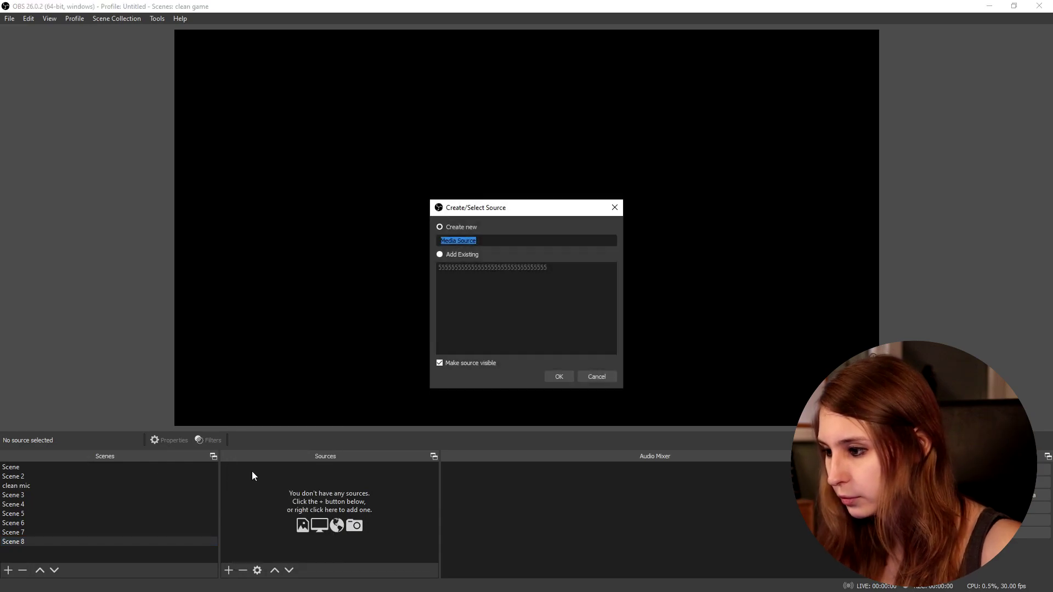
pyautogui.write('Knocking Door')
pyautogui.press('Return')
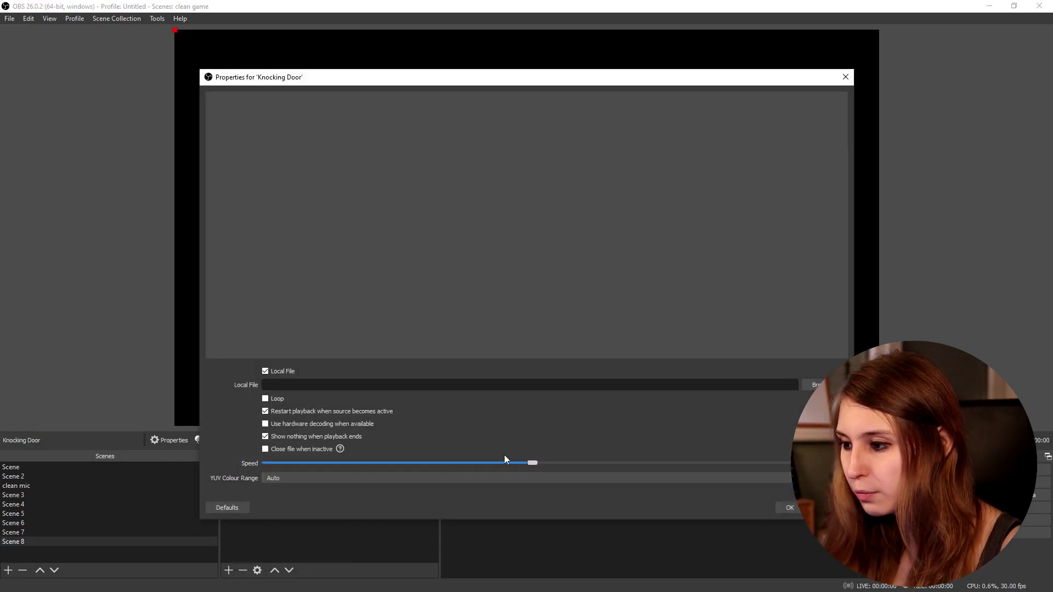
pyautogui.click(816, 385)
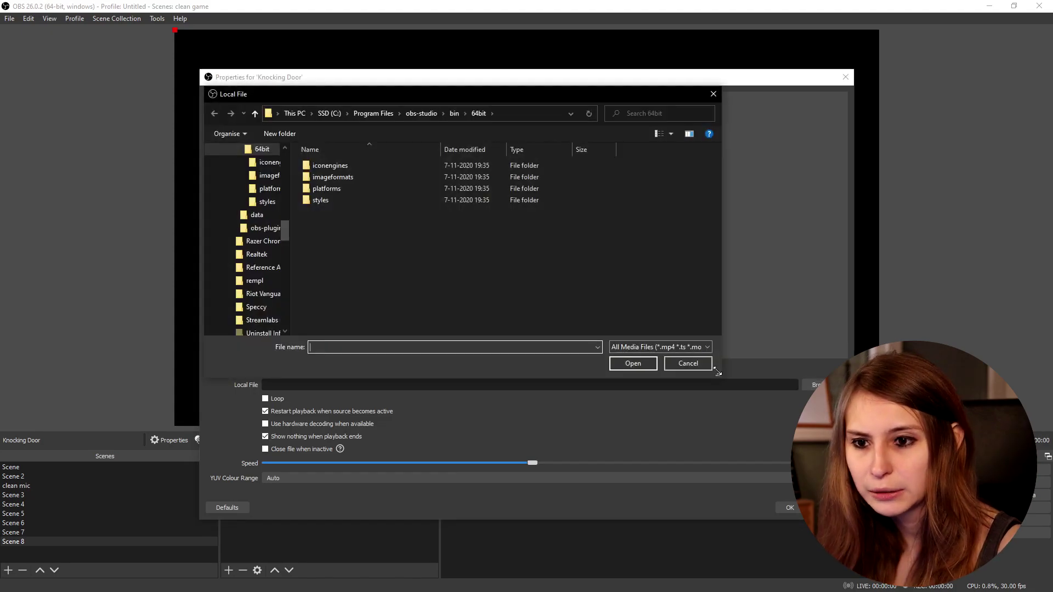
pyautogui.click(504, 117)
pyautogui.write('I:\\Epidemic horror')
pyautogui.press('Return')
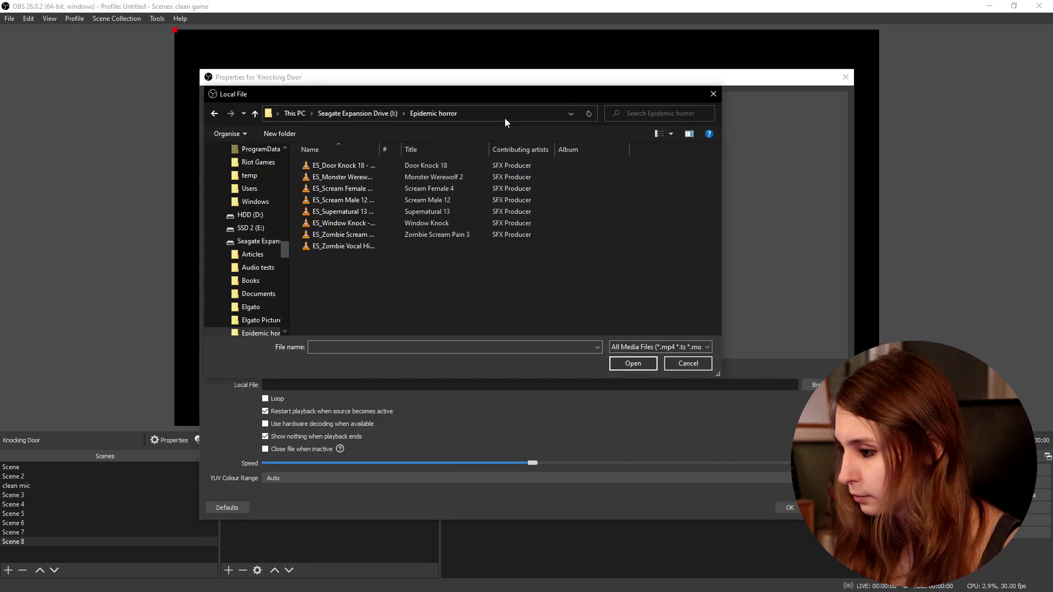
pyautogui.doubleClick(352, 167)
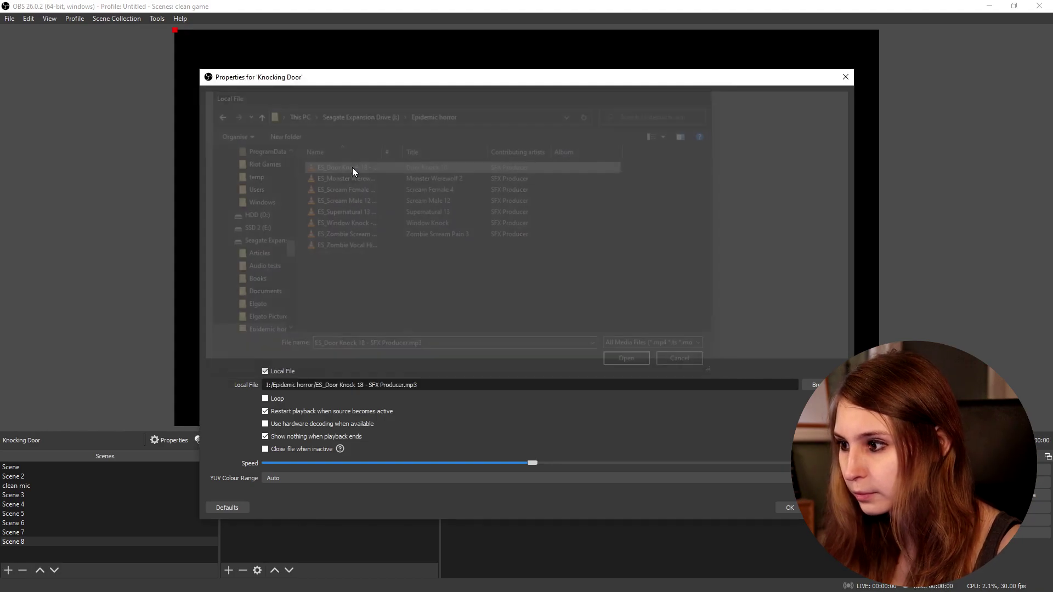
pyautogui.click(784, 508)
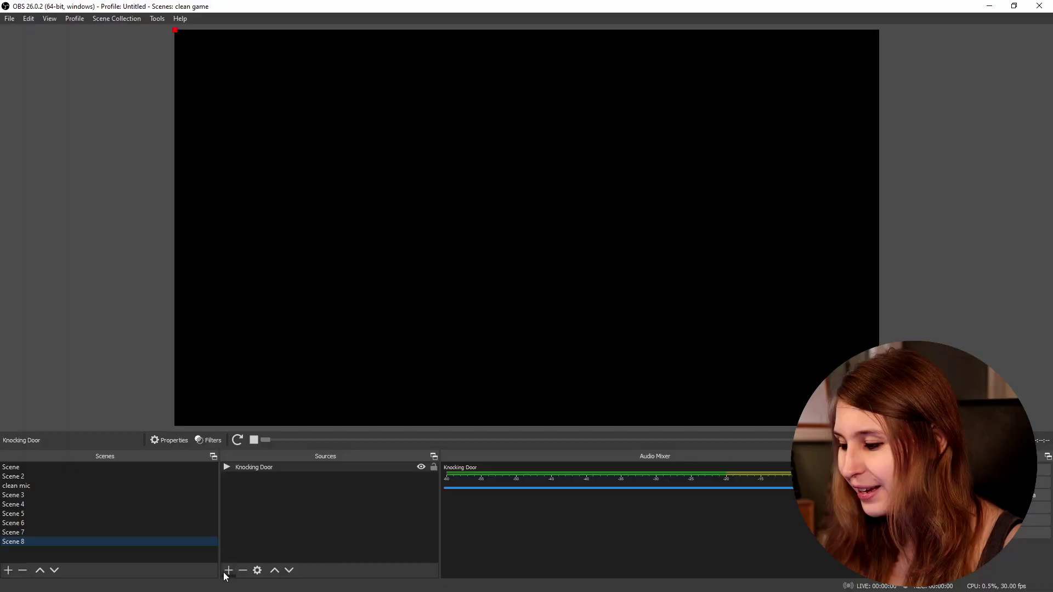
# Add a Werewolf media source playing the ES_Monster Werewolf 2 sound file
pyautogui.click(229, 571)
pyautogui.click(284, 470)
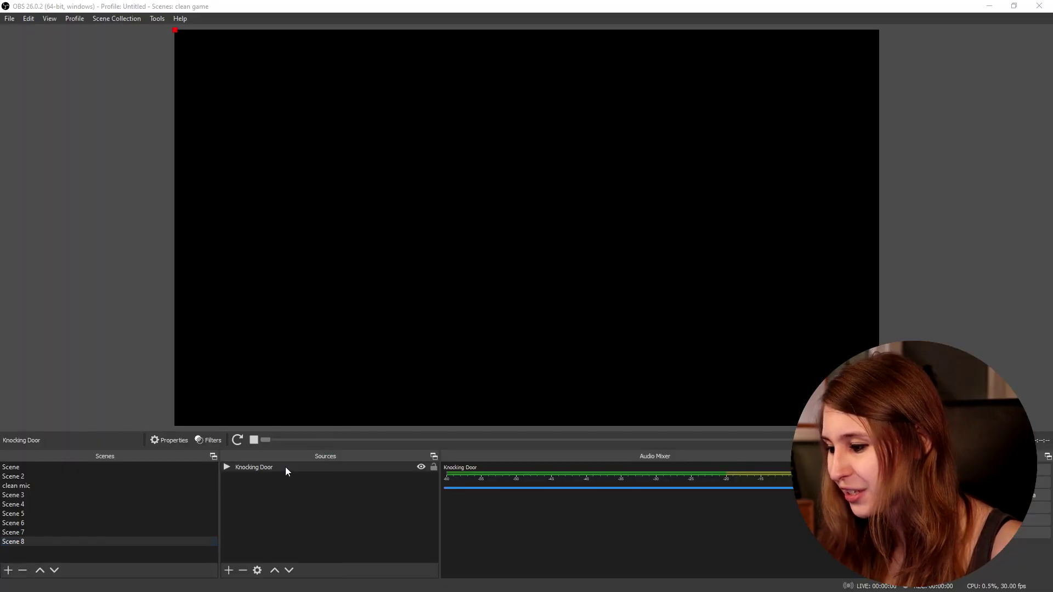
pyautogui.press('BackSpace')
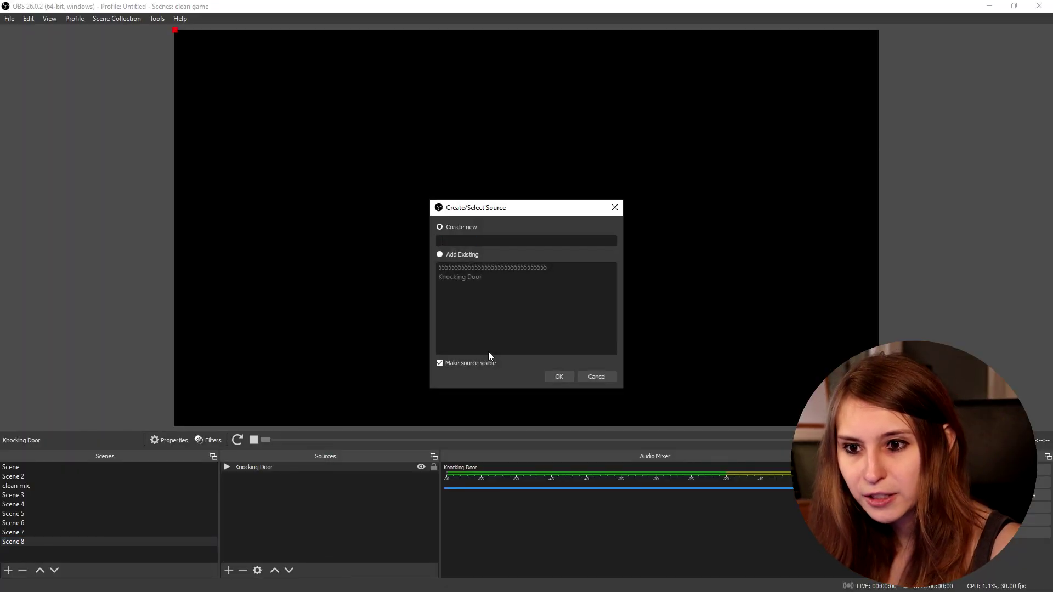
pyautogui.write('Were')
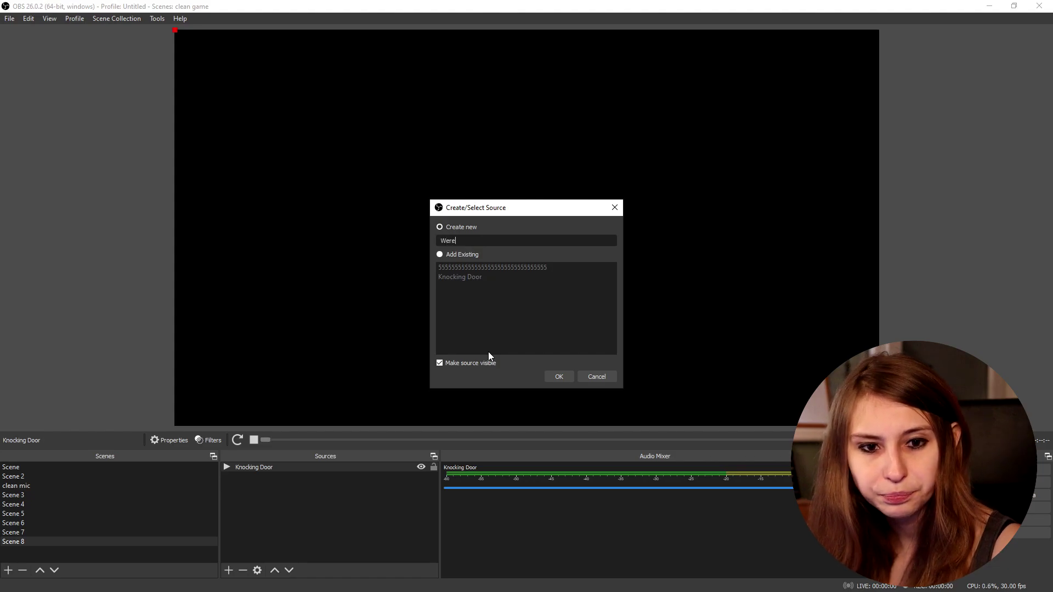
pyautogui.write('wolf')
pyautogui.press('Return')
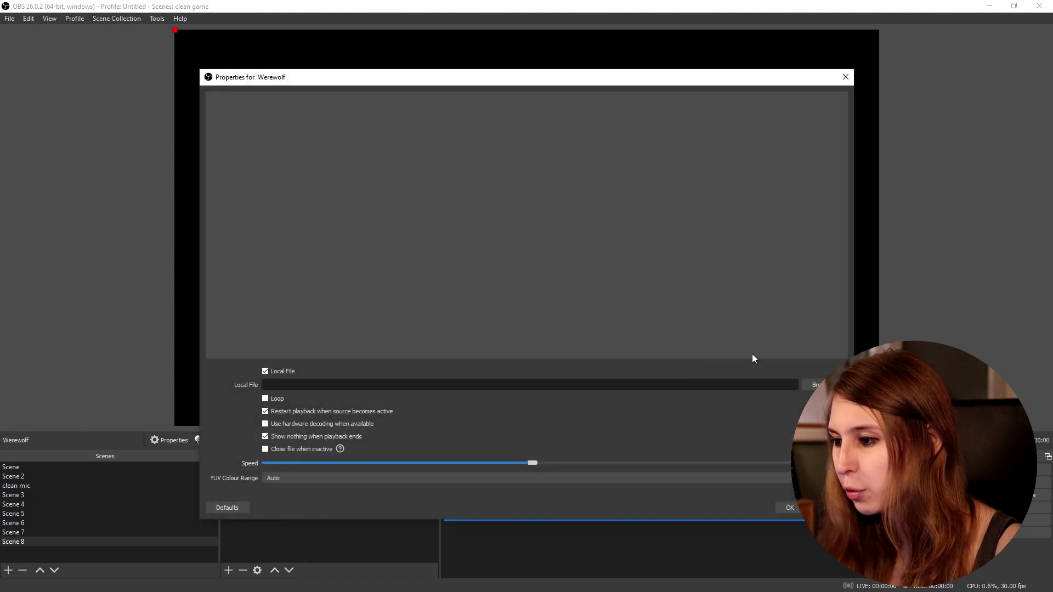
pyautogui.click(816, 385)
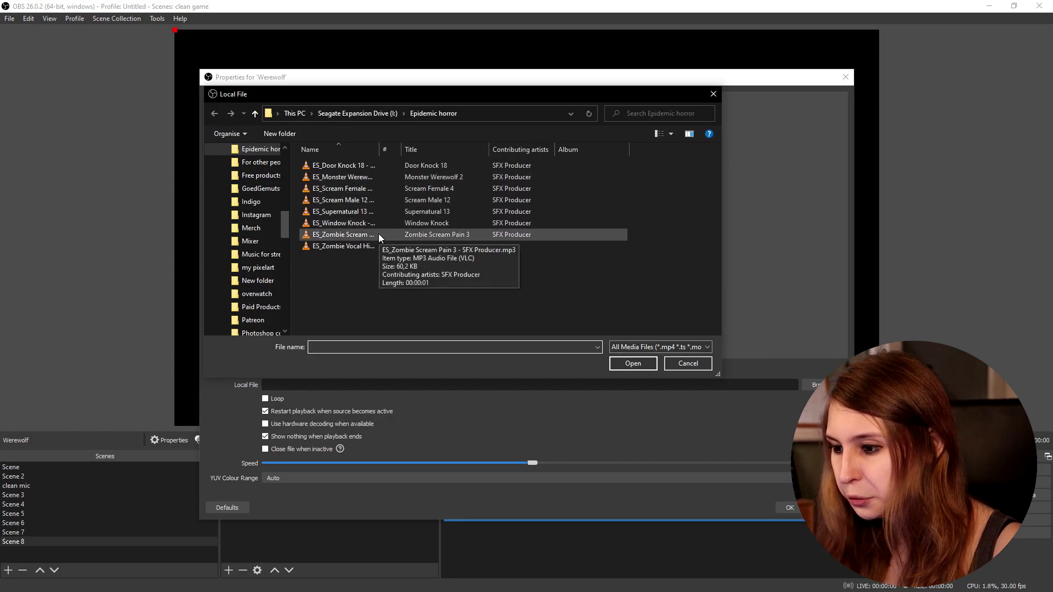
pyautogui.doubleClick(369, 176)
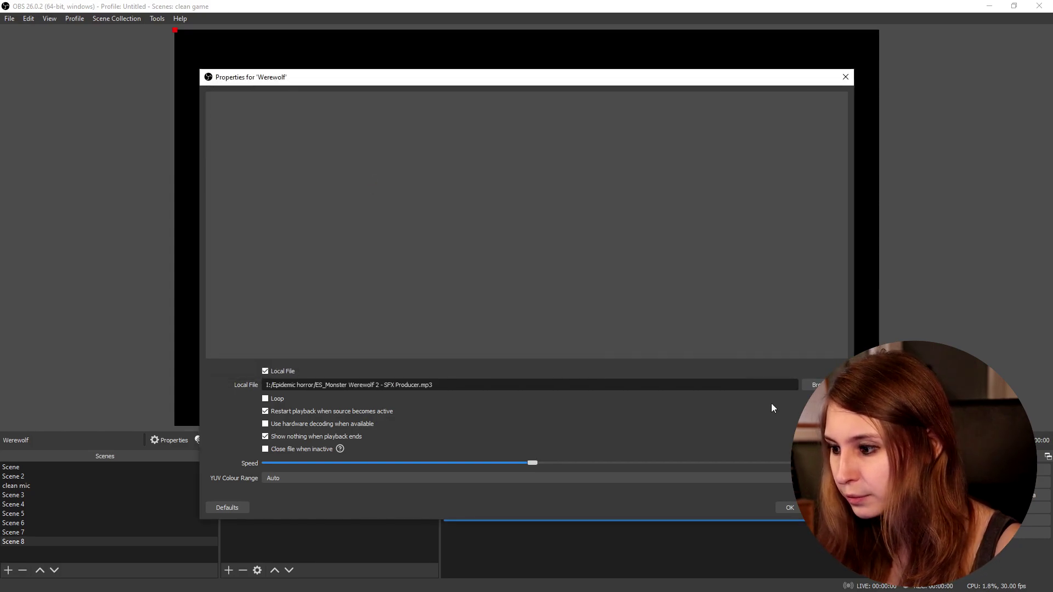
pyautogui.click(790, 507)
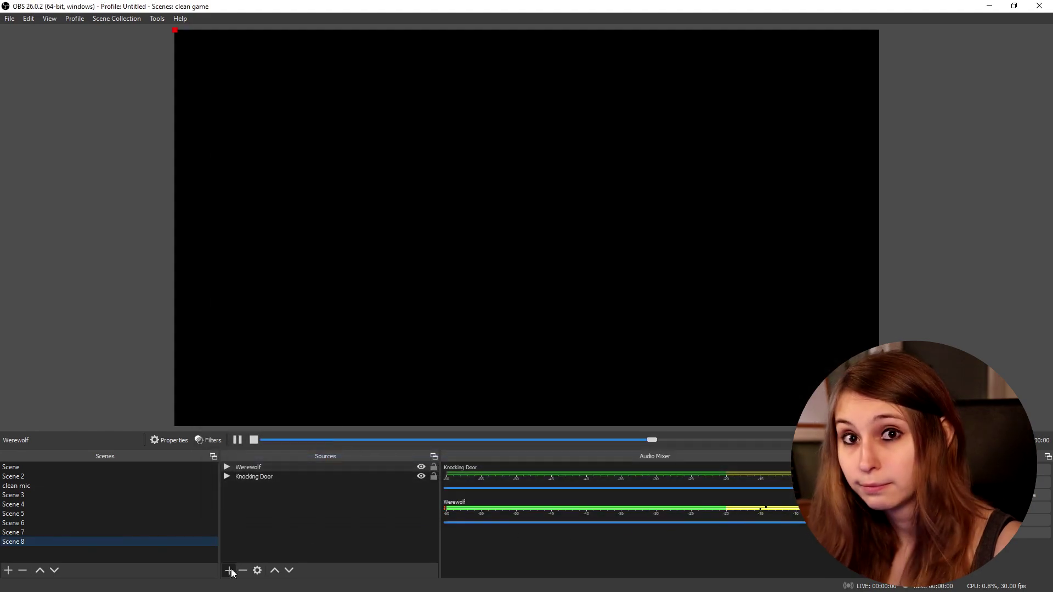
# Add another media source for one of the remaining horror sound effects
pyautogui.click(231, 570)
pyautogui.click(229, 570)
pyautogui.click(226, 570)
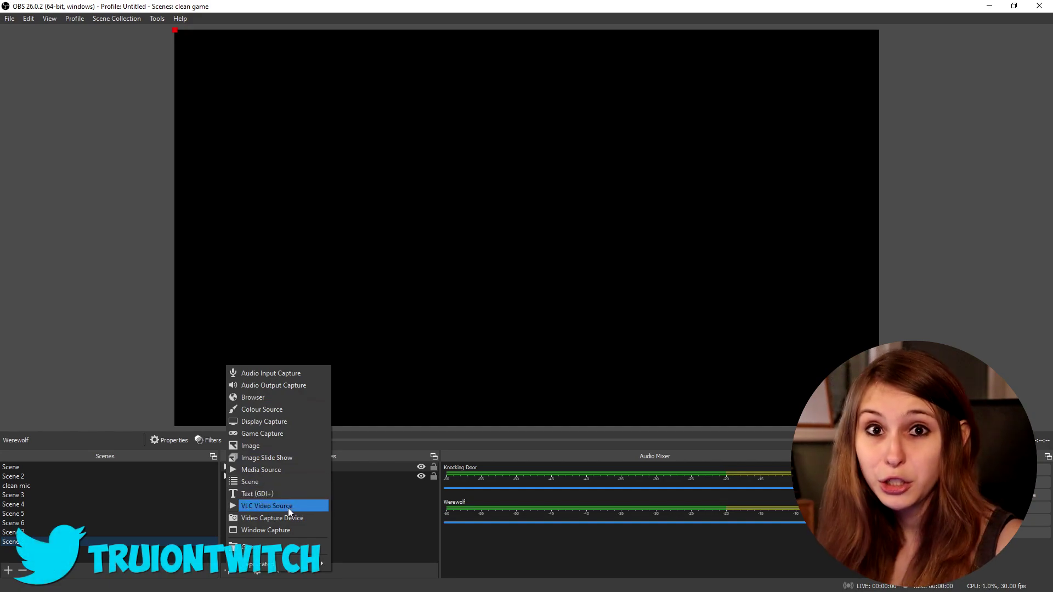
pyautogui.click(282, 470)
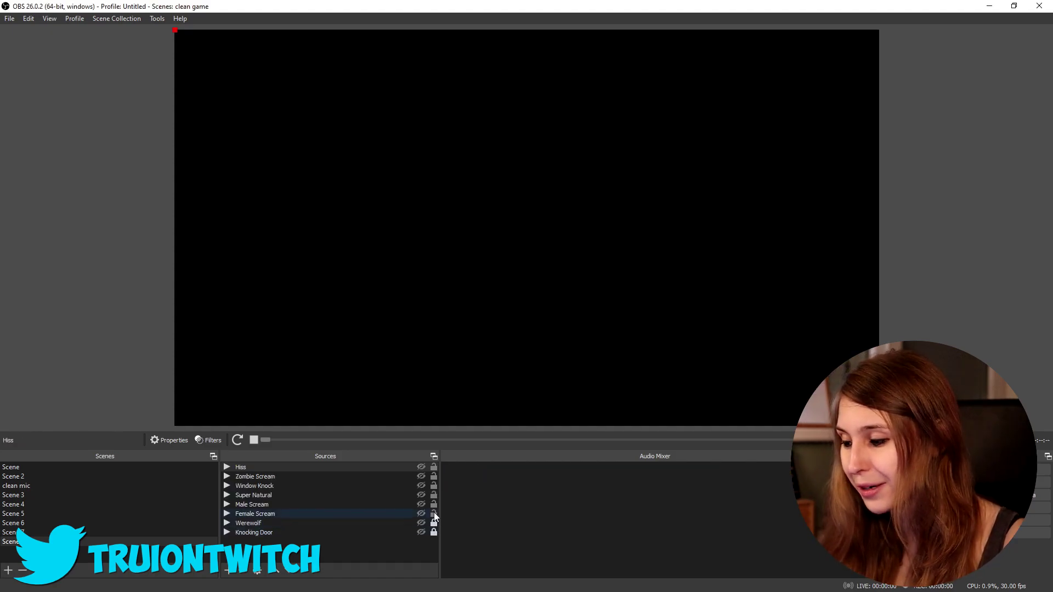
# Lock the Super Natural, Window Knock, Zombie Scream and Hiss sources
pyautogui.click(434, 495)
pyautogui.click(434, 485)
pyautogui.click(434, 477)
pyautogui.click(434, 468)
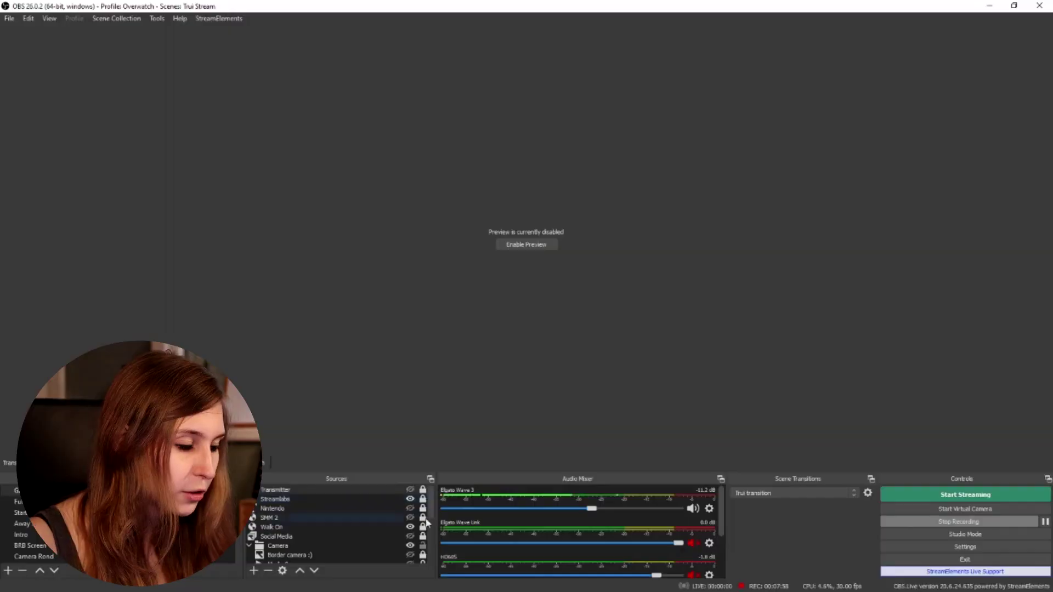
# Add the existing Horror Sounds scene as a source and move it just below Audio
pyautogui.click(253, 571)
pyautogui.click(296, 490)
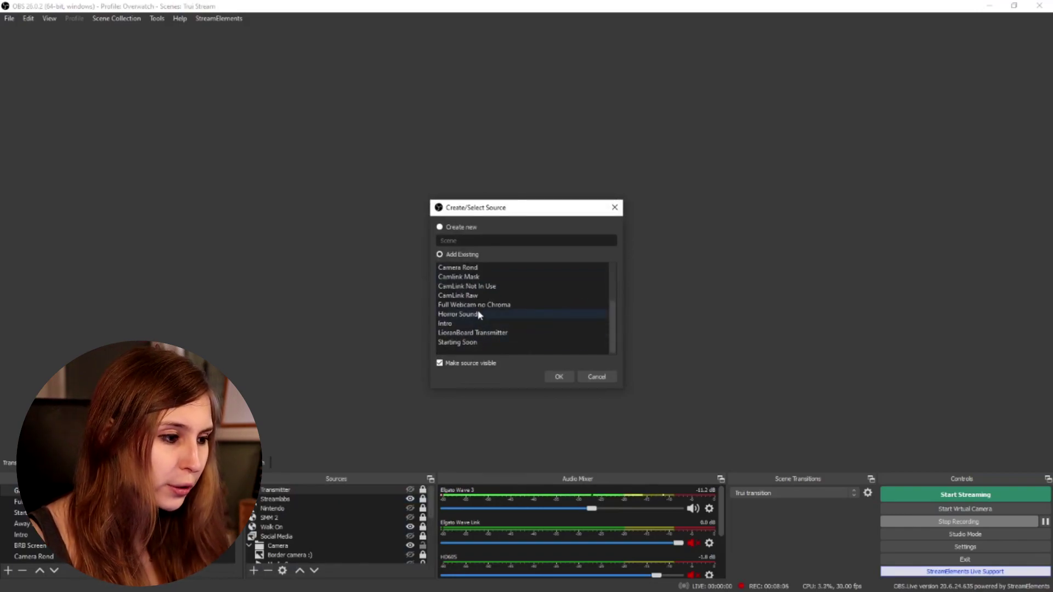
pyautogui.click(488, 317)
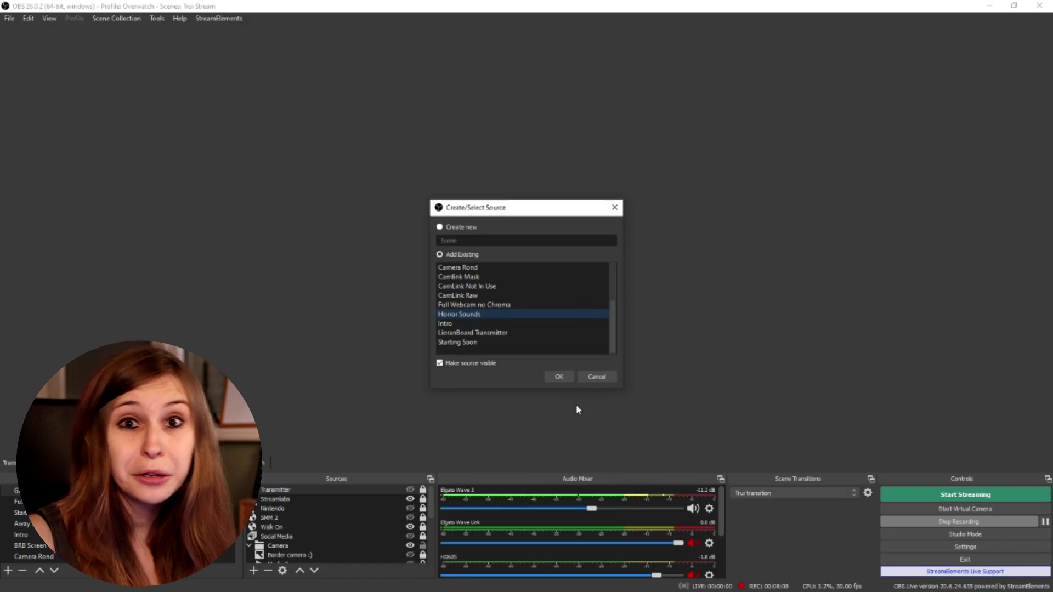
pyautogui.click(562, 378)
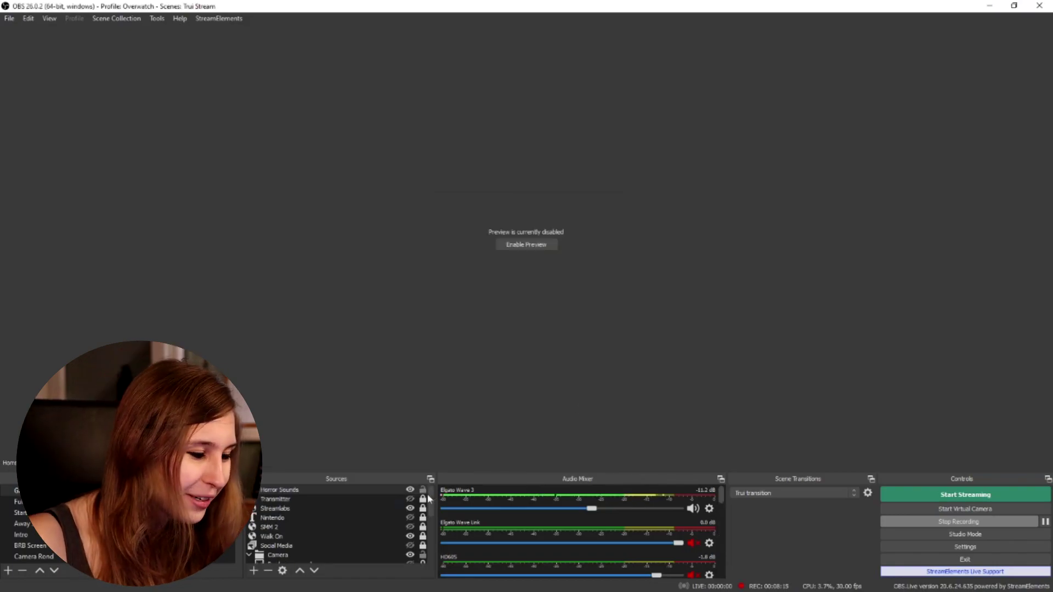
pyautogui.moveTo(394, 511); pyautogui.dragTo(390, 556)
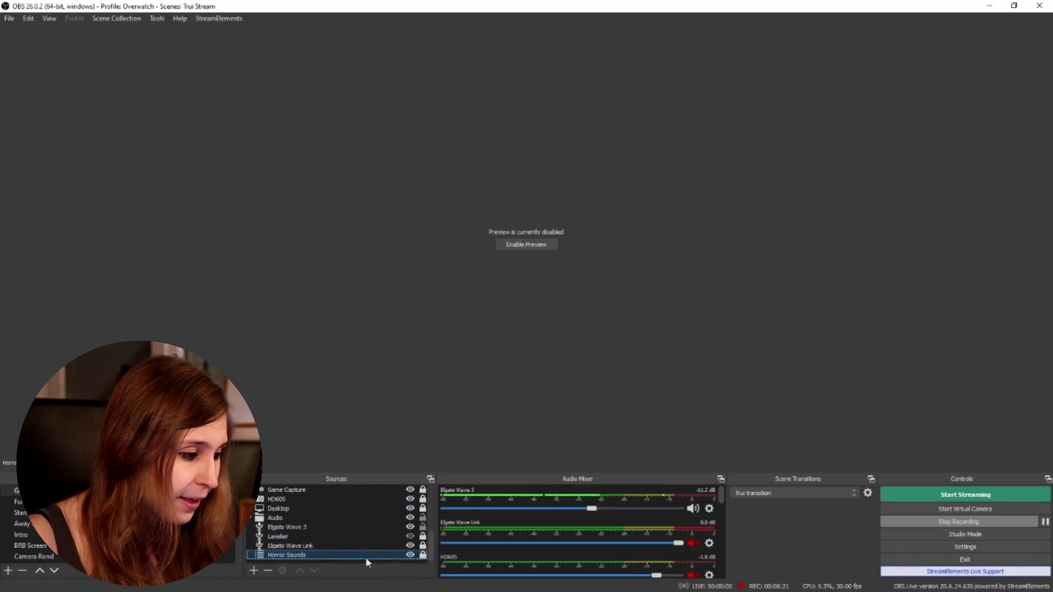
pyautogui.moveTo(351, 549); pyautogui.dragTo(342, 524)
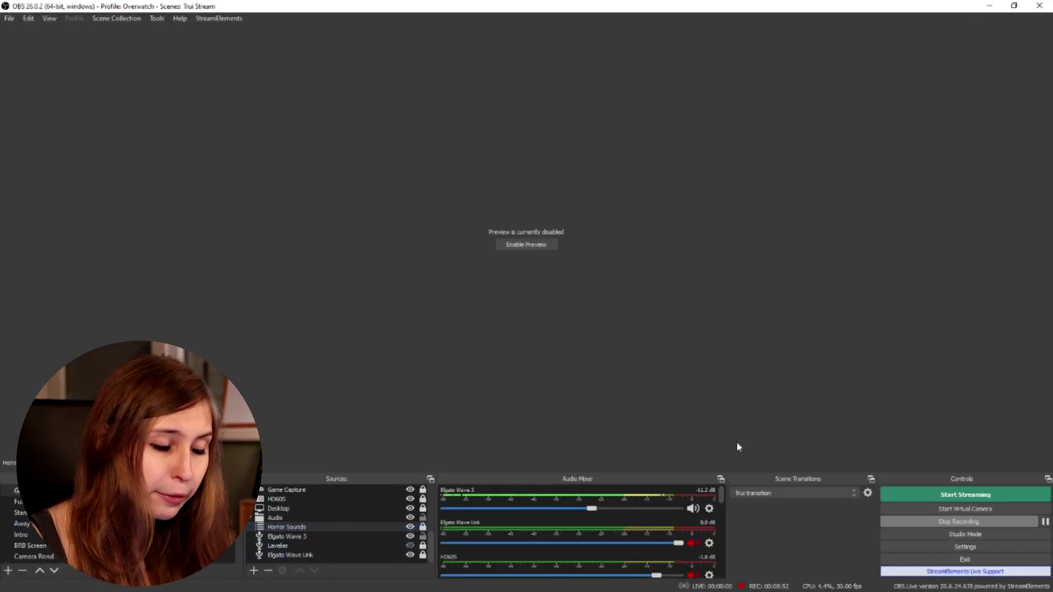
# In Advanced Audio Properties, set Knocking Door, Scream Male and Scream Female monitoring to Monitor Only (mute output)
pyautogui.click(709, 509)
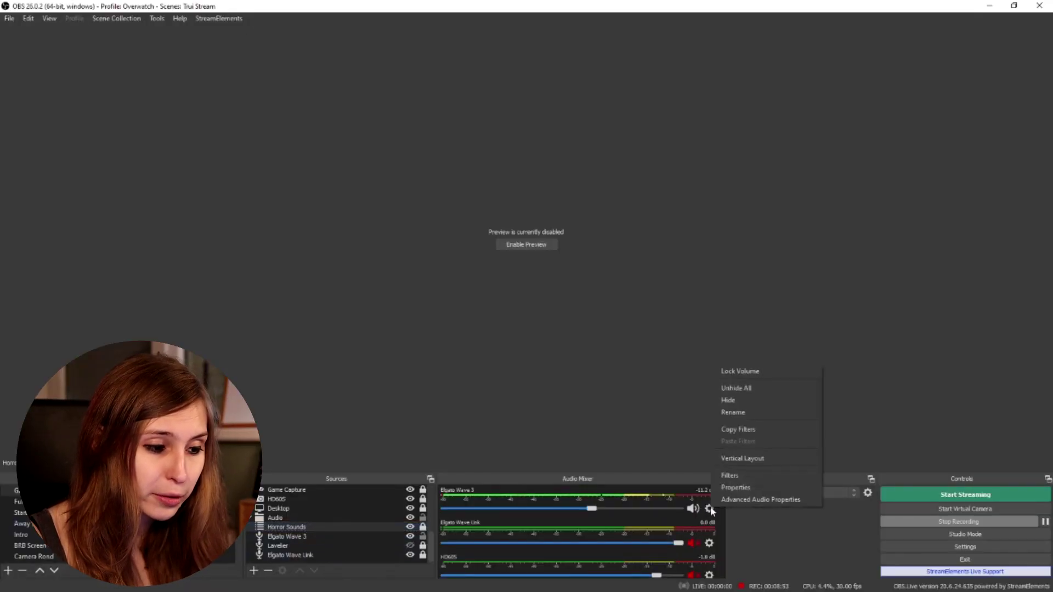
pyautogui.click(740, 499)
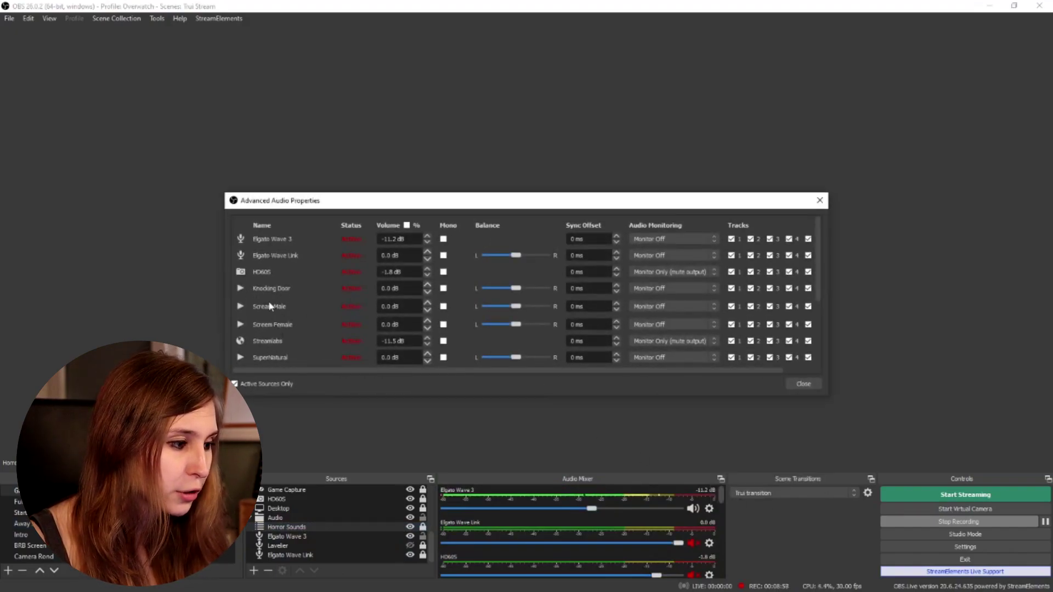
pyautogui.click(707, 289)
pyautogui.click(685, 308)
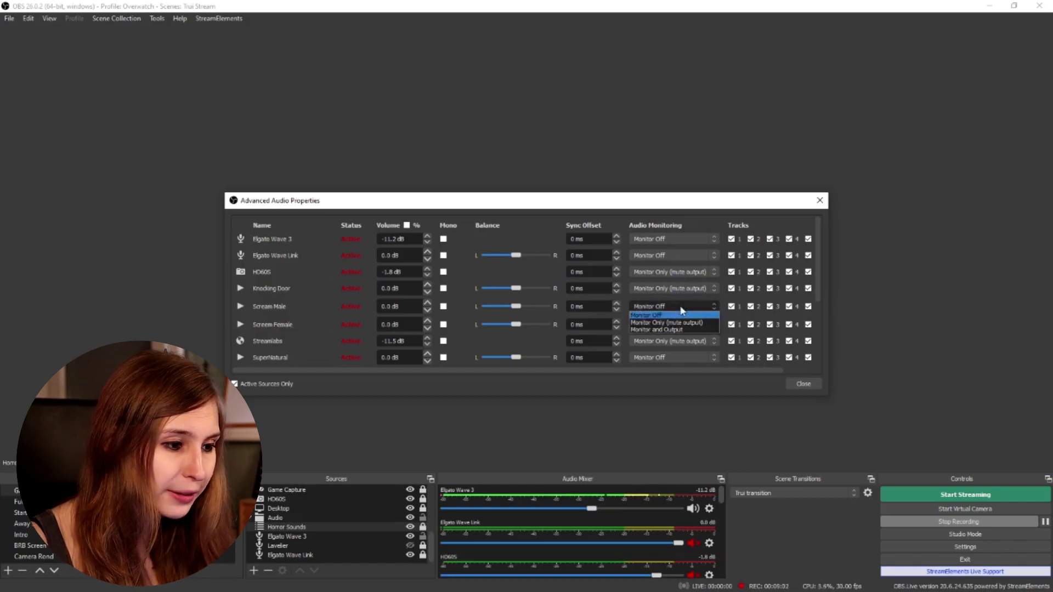
pyautogui.click(683, 326)
pyautogui.scroll(-5, 694, 316)
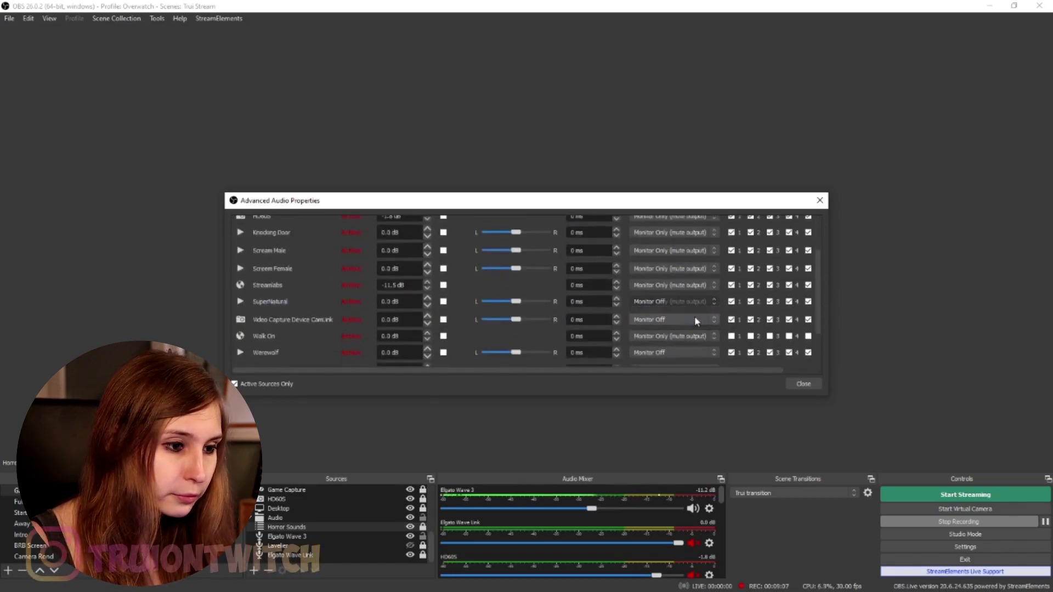
pyautogui.click(675, 340)
pyautogui.click(679, 355)
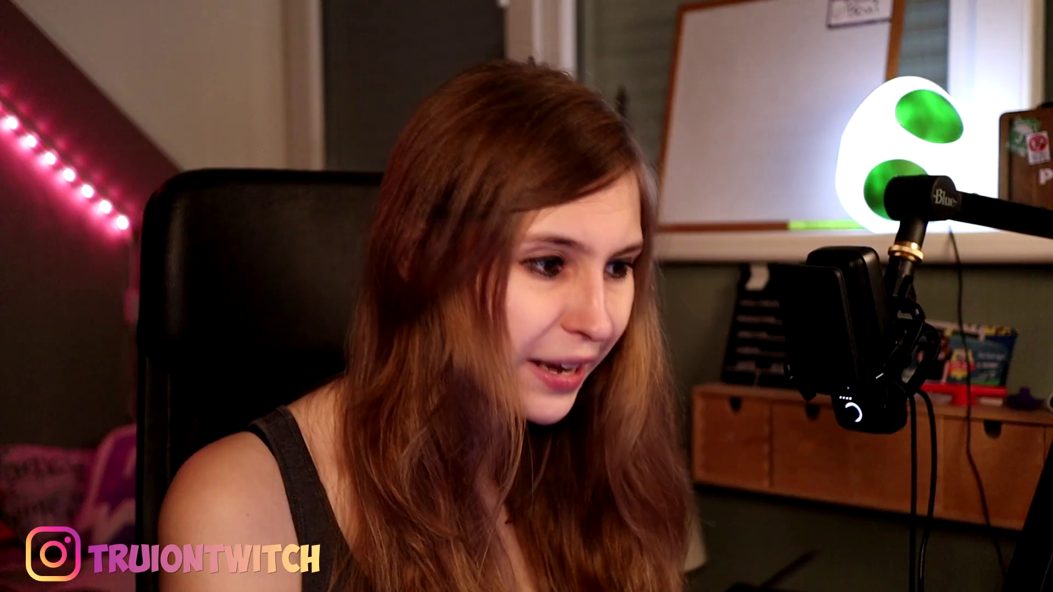